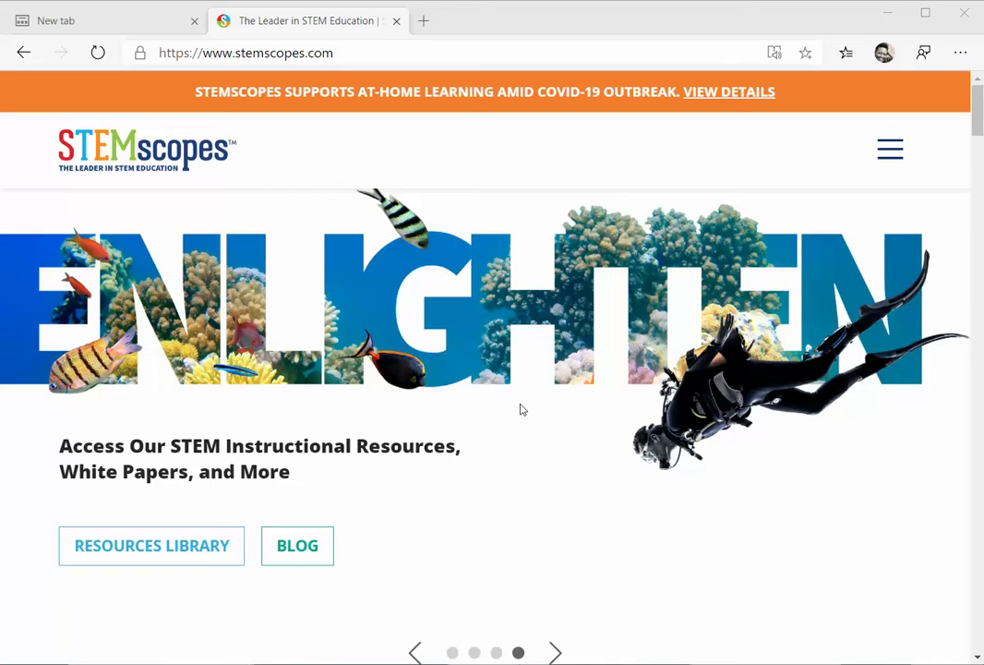
# - Open the stemscopes.com site menu listing About Us, Products, Resources, Support and Login
pyautogui.click(159, 52)
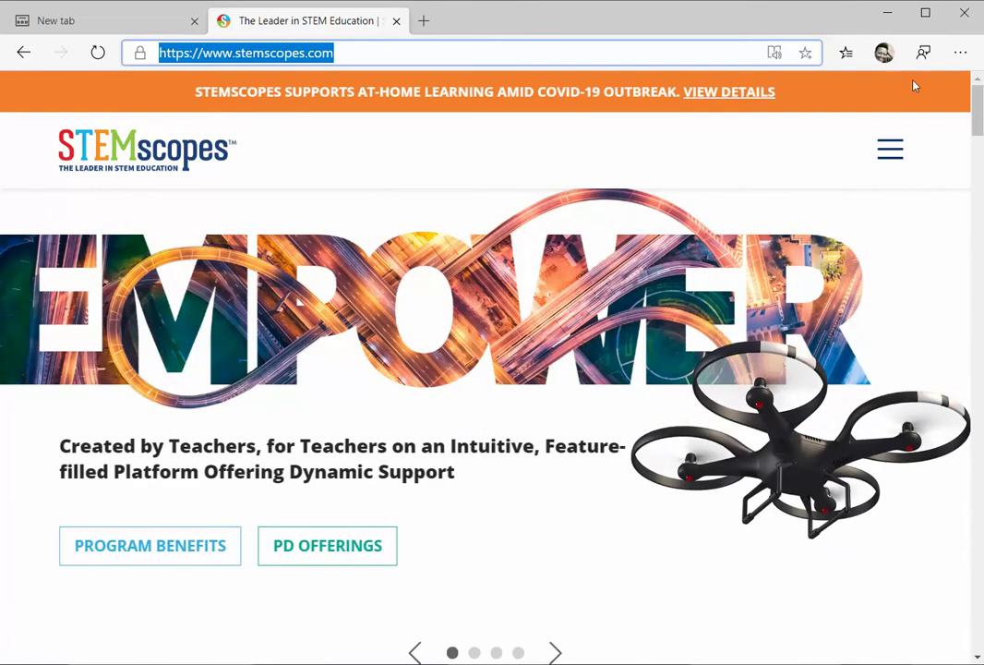
pyautogui.click(890, 149)
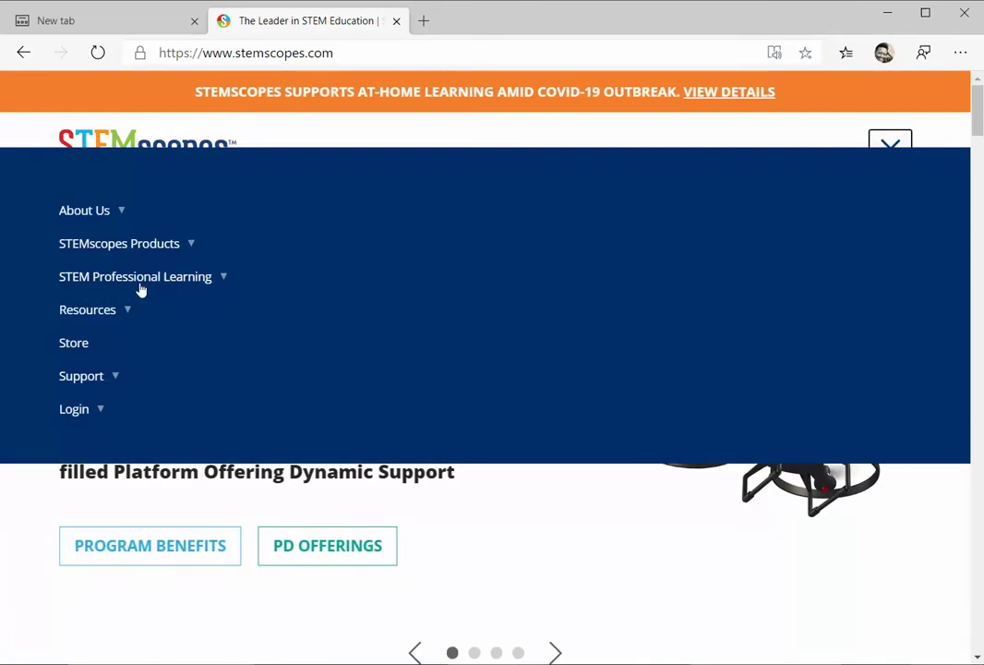
# - Expand the Login section and enter the student's school e-mail address as the user id
pyautogui.click(97, 413)
pyautogui.click(104, 491)
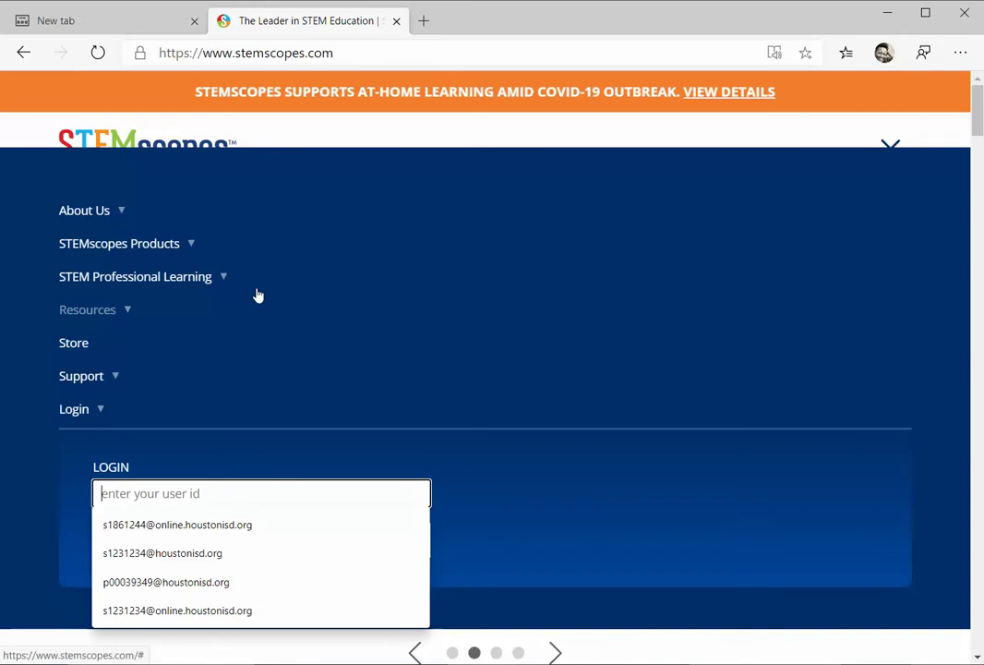
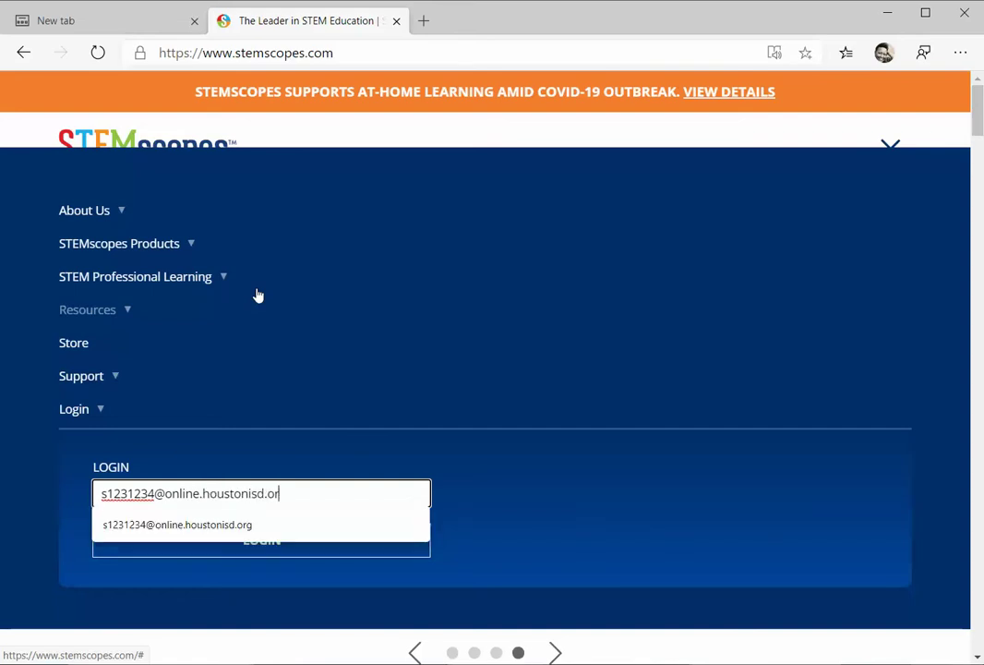
pyautogui.press('Tab')
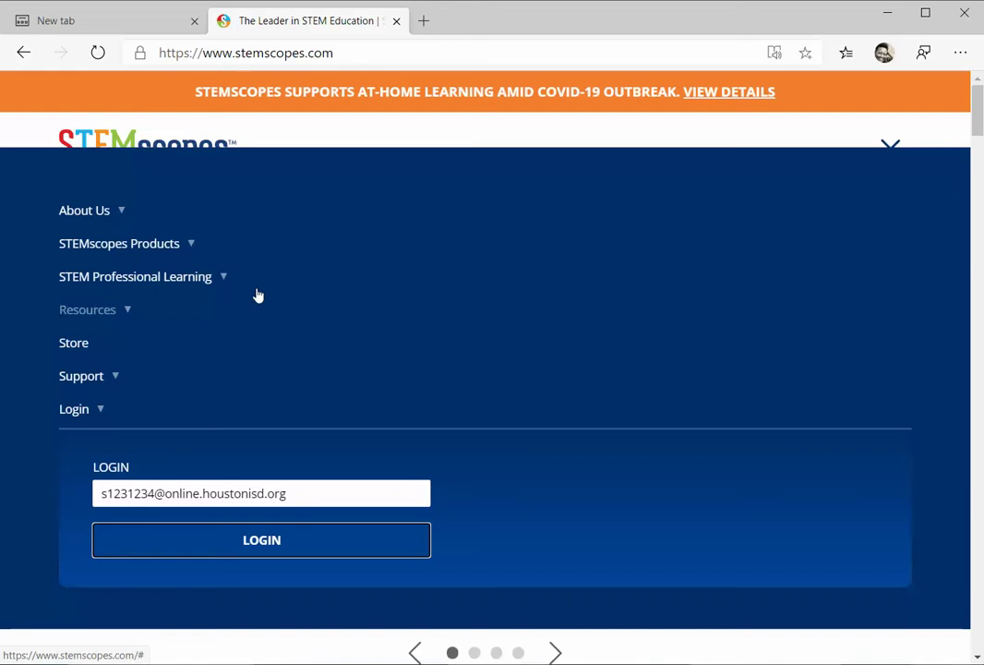
# - Submit the user id, enter the account password on Global Login, and sign in
pyautogui.click(263, 545)
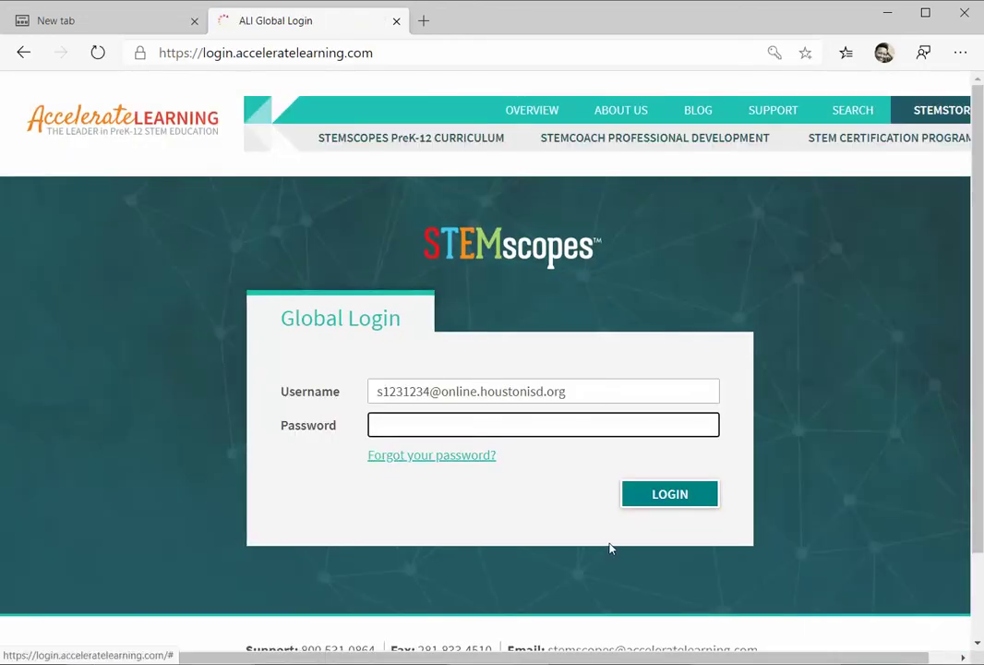
pyautogui.write('•')
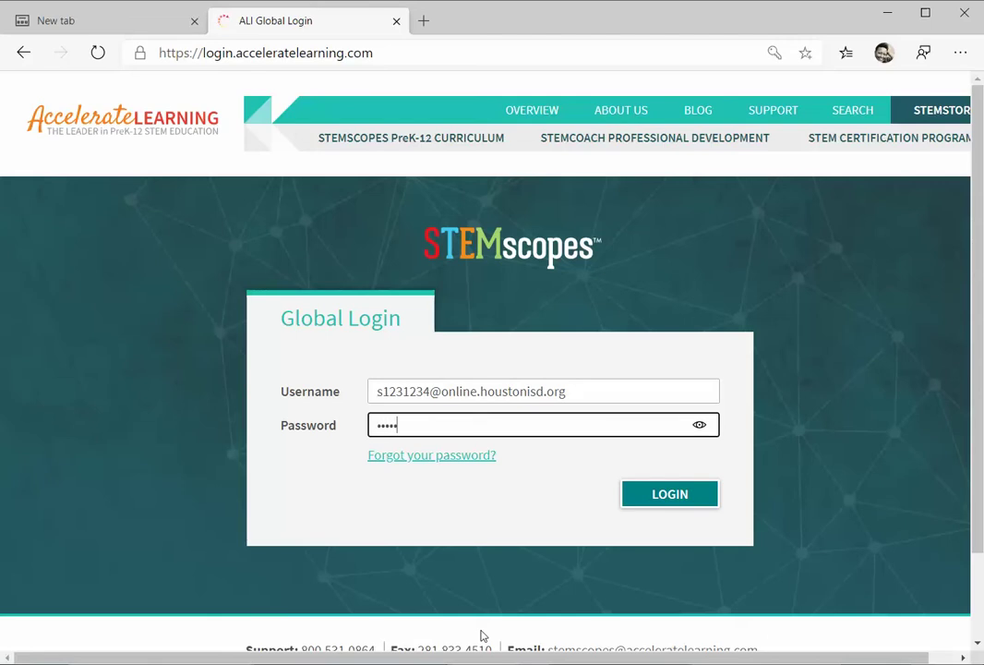
pyautogui.write('•••••••')
pyautogui.click(667, 496)
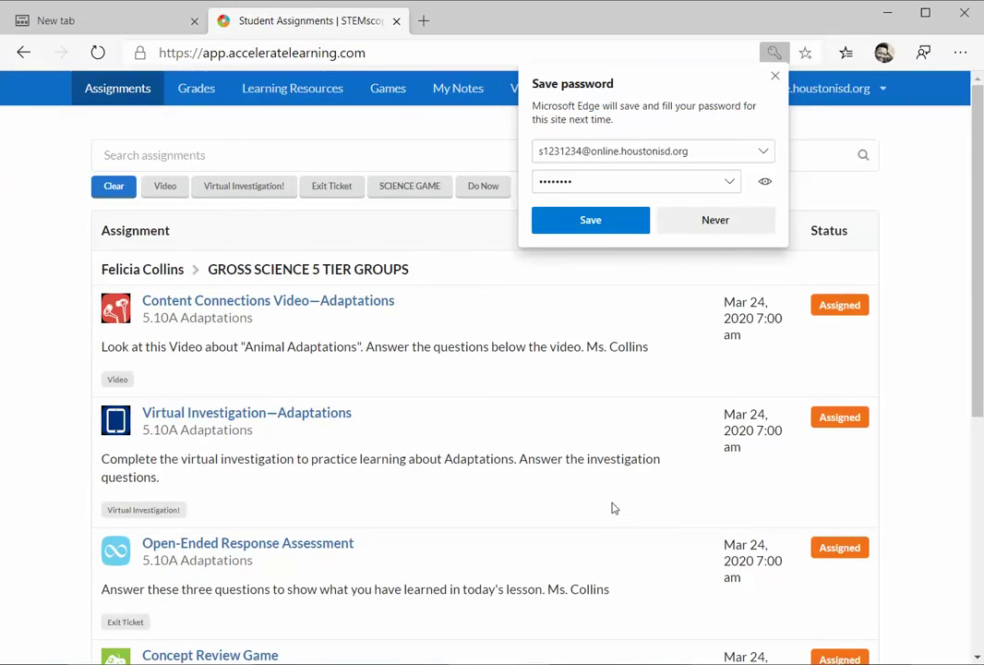
# - Dismiss Edge's save-password offer and scroll down the Student Assignments list
pyautogui.click(774, 78)
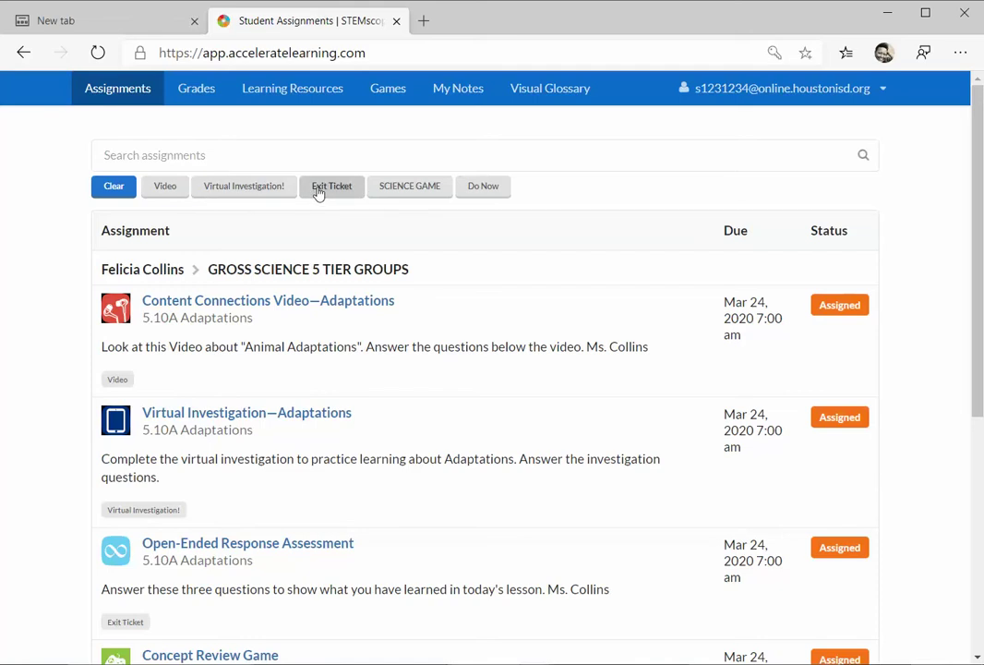
pyautogui.press('ctrl')
pyautogui.press('ctrl')
pyautogui.scroll(-1, 184, 267)
pyautogui.scroll(-3, 185, 268)
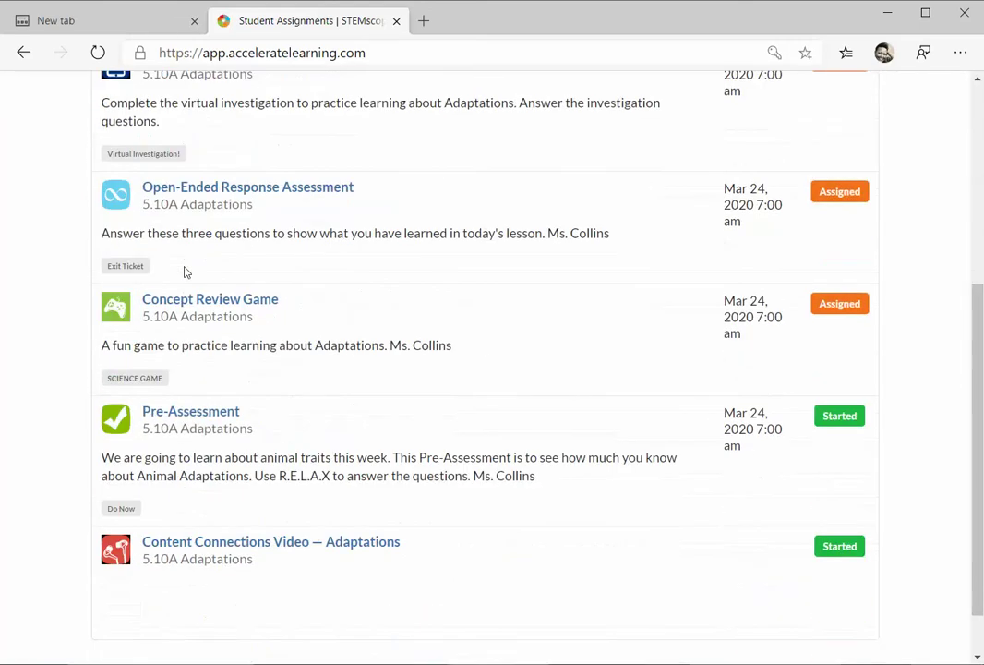
pyautogui.scroll(-1, 184, 272)
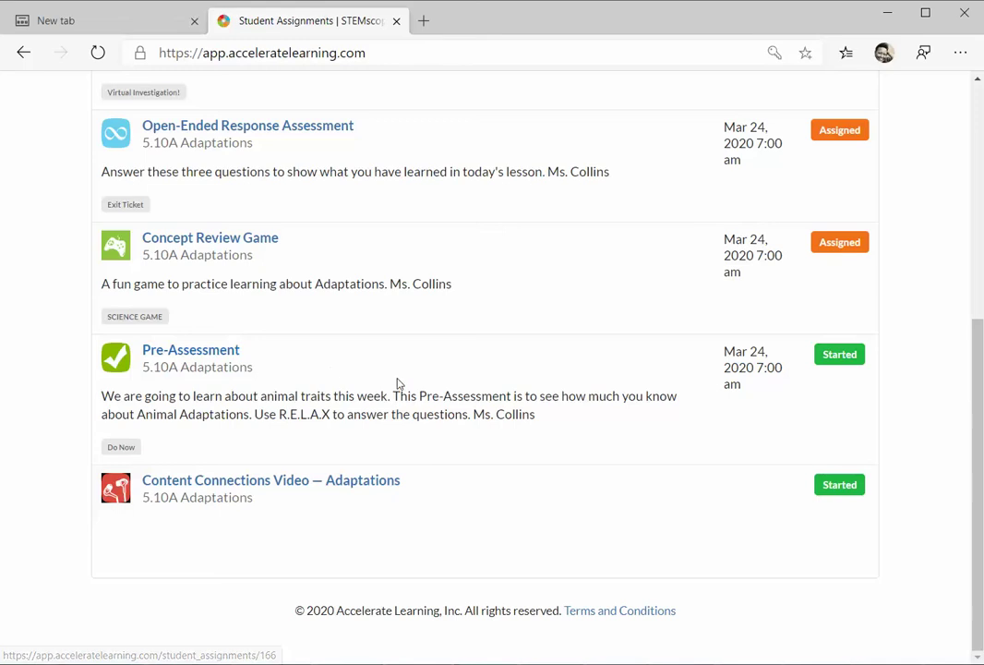
# - Scroll through the six 5.10A Adaptations items down to the started Pre-Assessment
pyautogui.scroll(3, 397, 382)
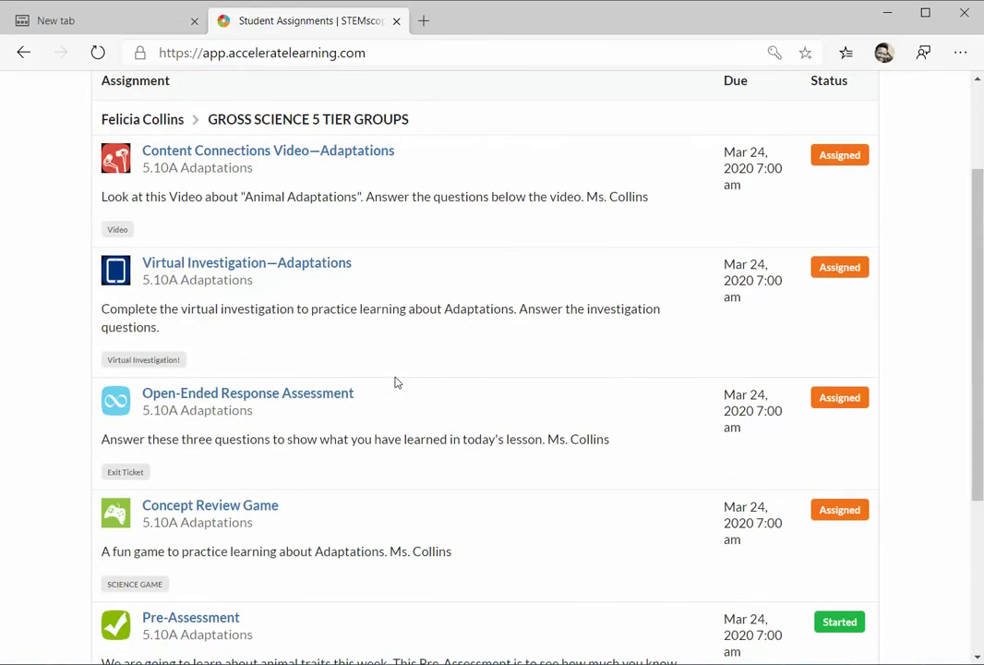
pyautogui.scroll(-2, 395, 382)
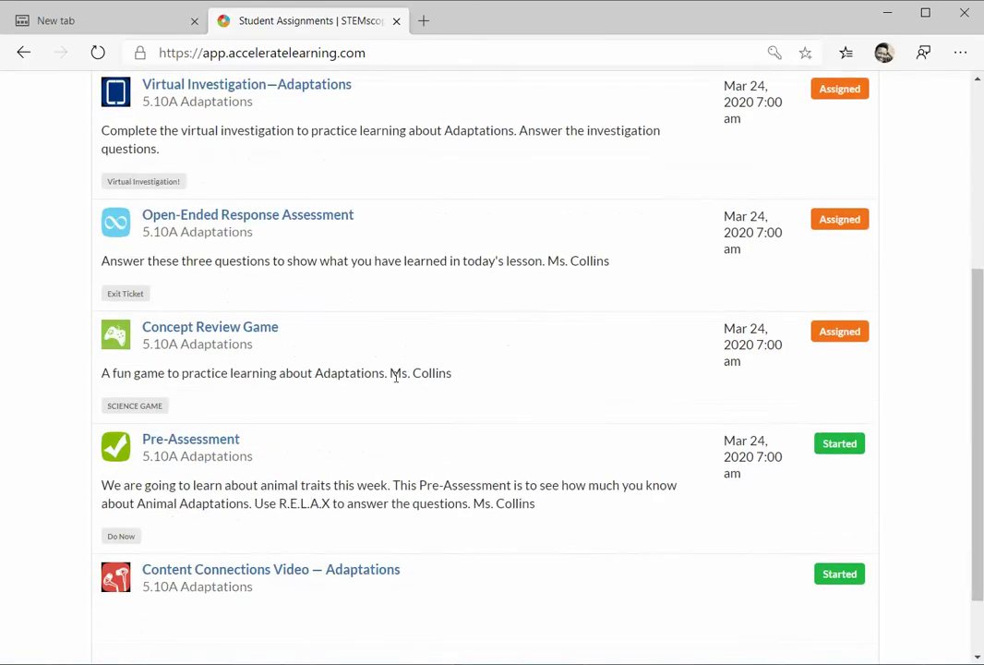
pyautogui.scroll(3, 395, 377)
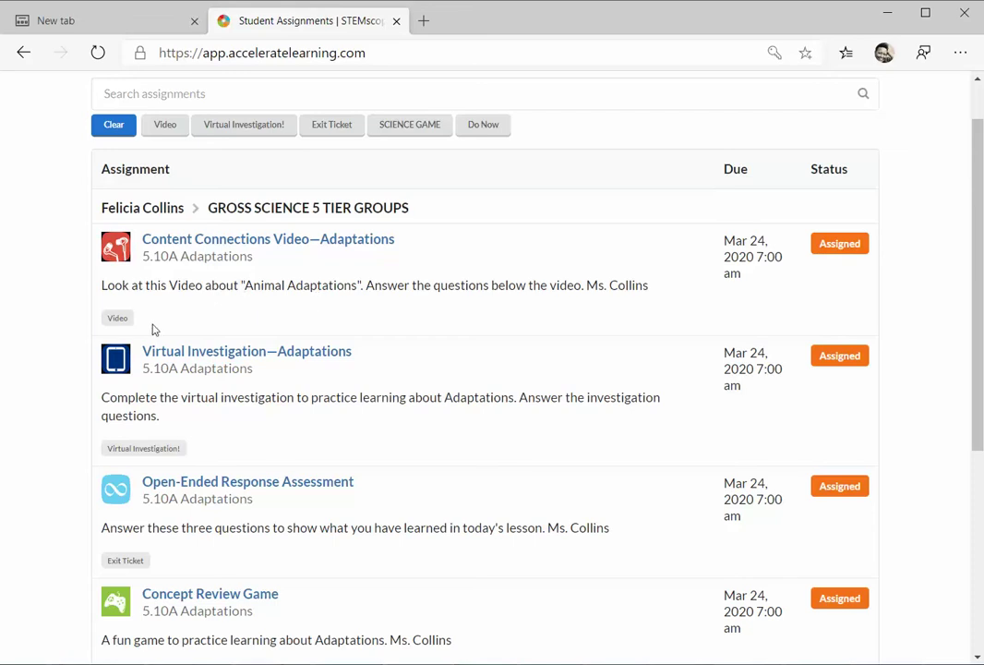
pyautogui.scroll(-1, 154, 330)
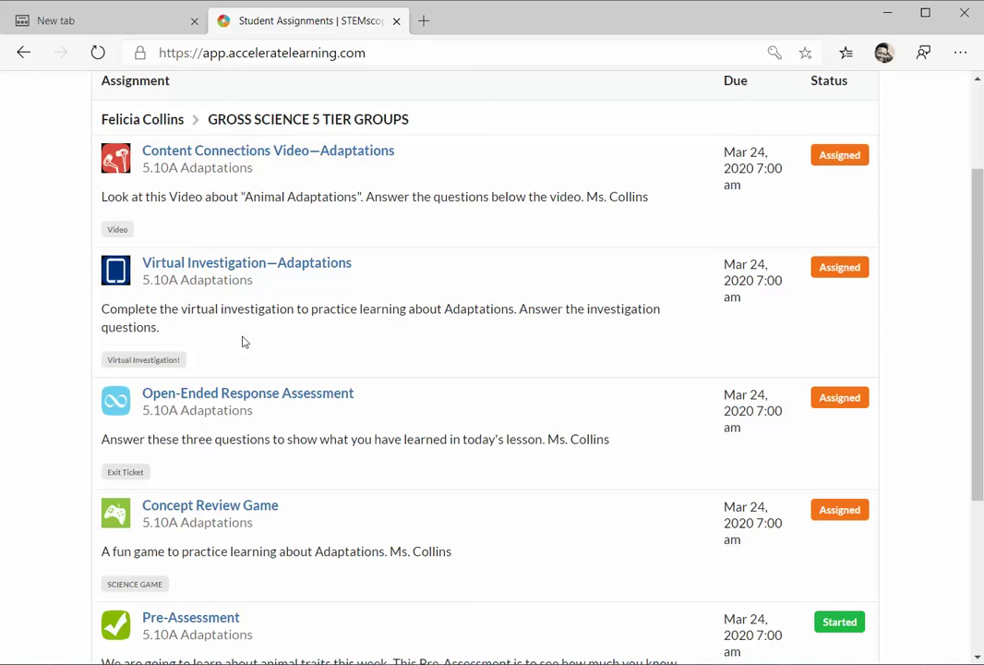
pyautogui.scroll(-1, 244, 341)
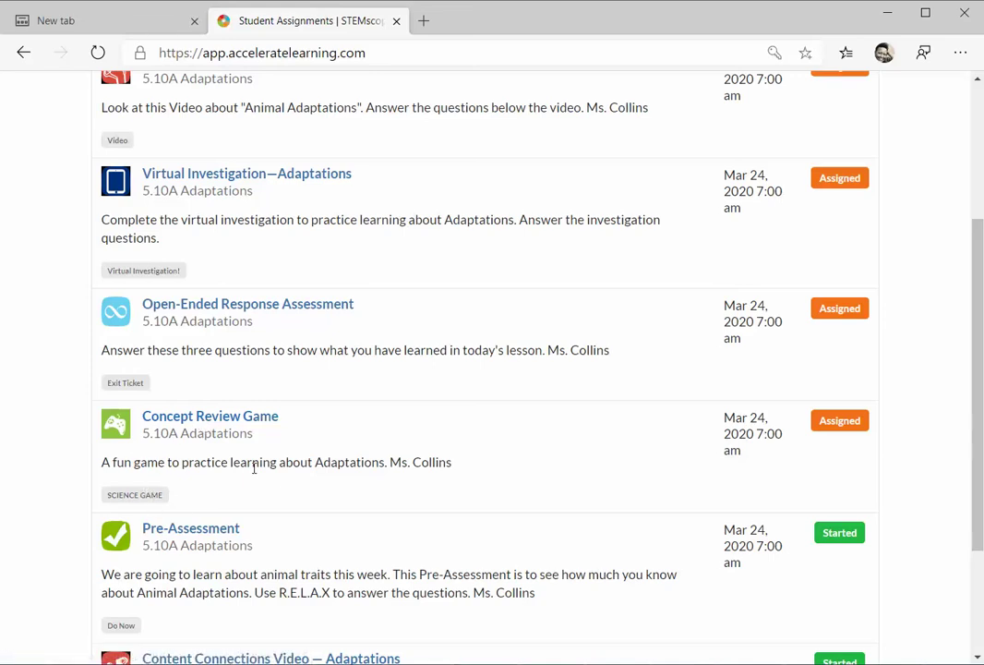
pyautogui.scroll(3, 303, 458)
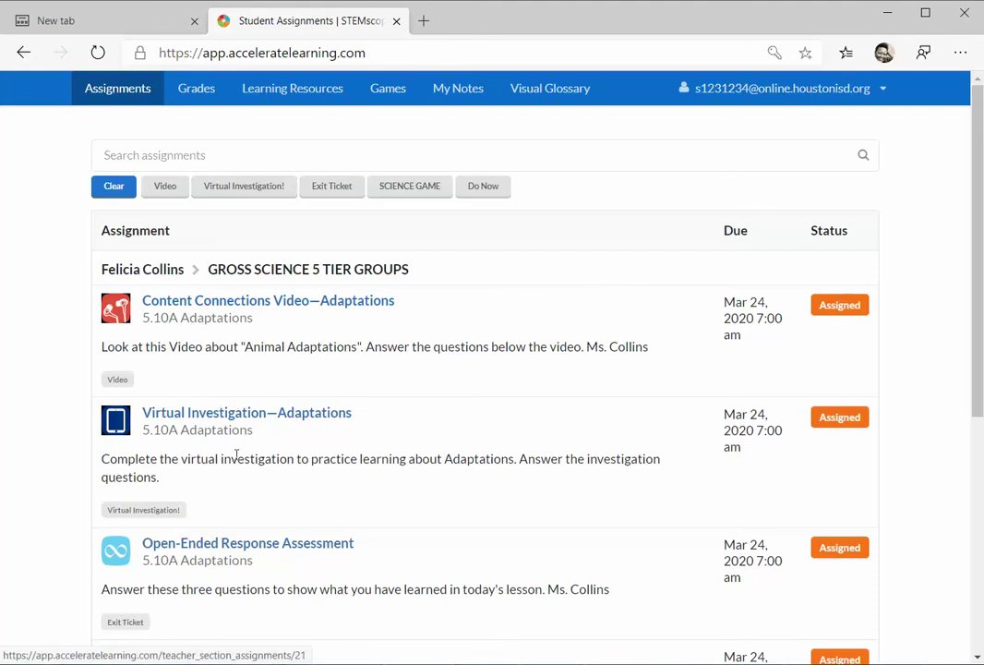
pyautogui.scroll(-3, 224, 557)
pyautogui.scroll(-1, 224, 556)
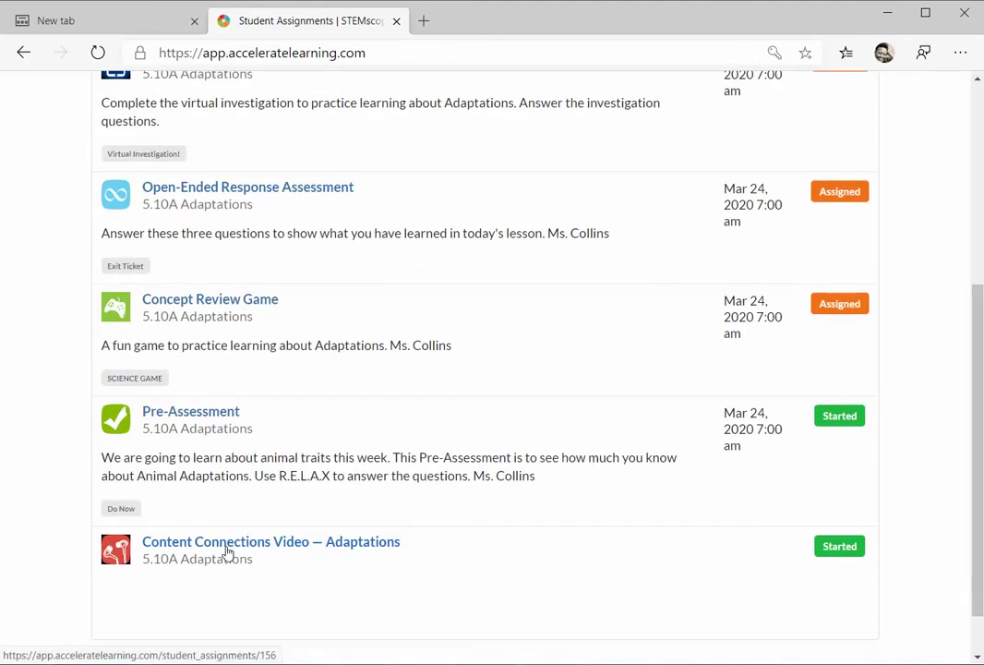
pyautogui.click(187, 413)
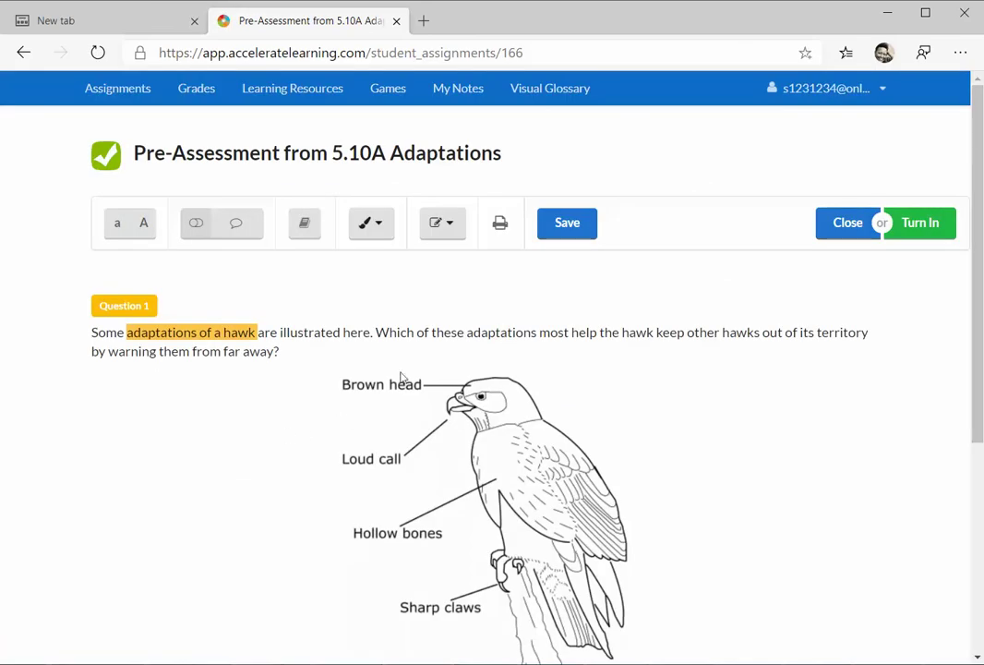
pyautogui.click(145, 226)
pyautogui.click(145, 226)
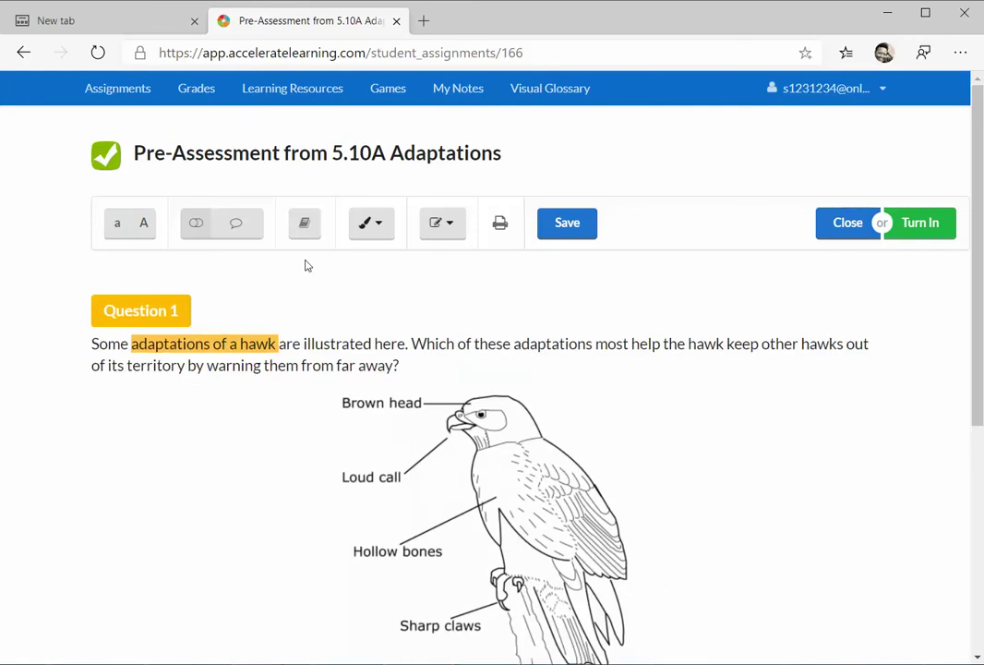
pyautogui.click(193, 235)
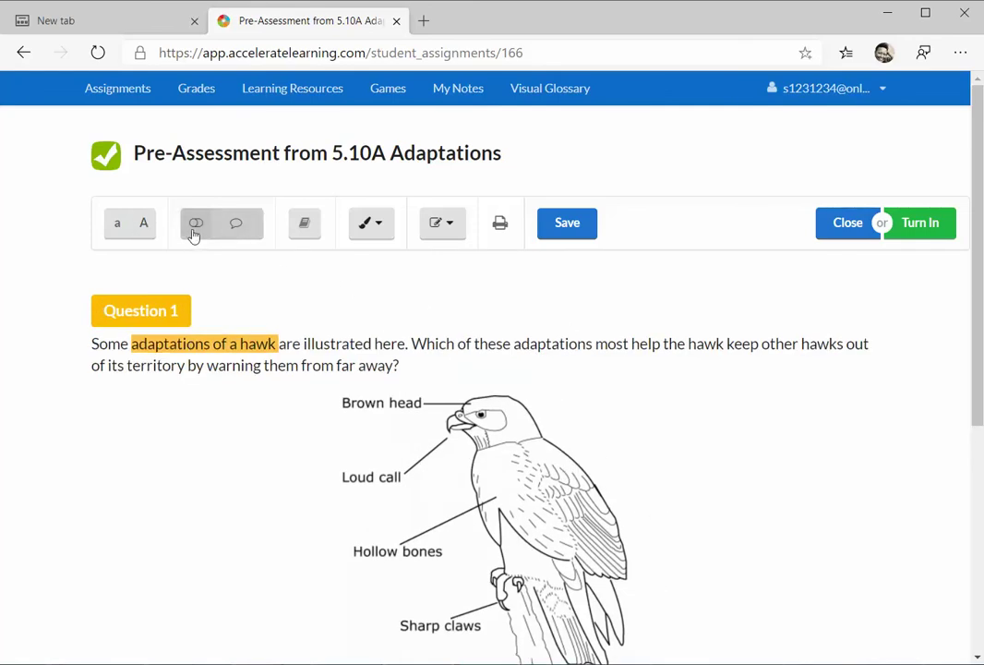
pyautogui.click(303, 225)
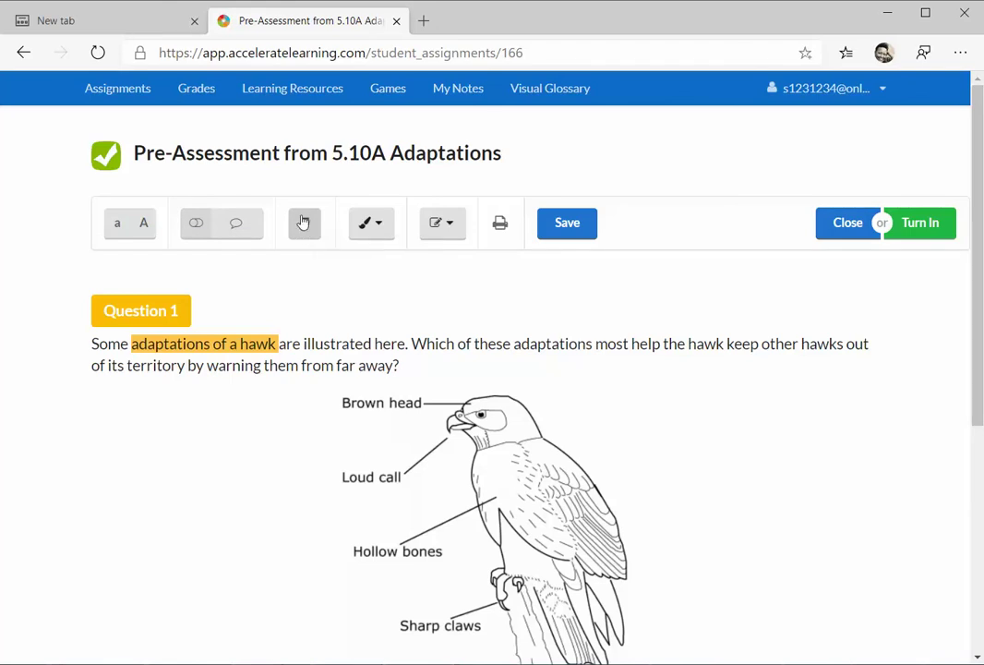
pyautogui.click(374, 223)
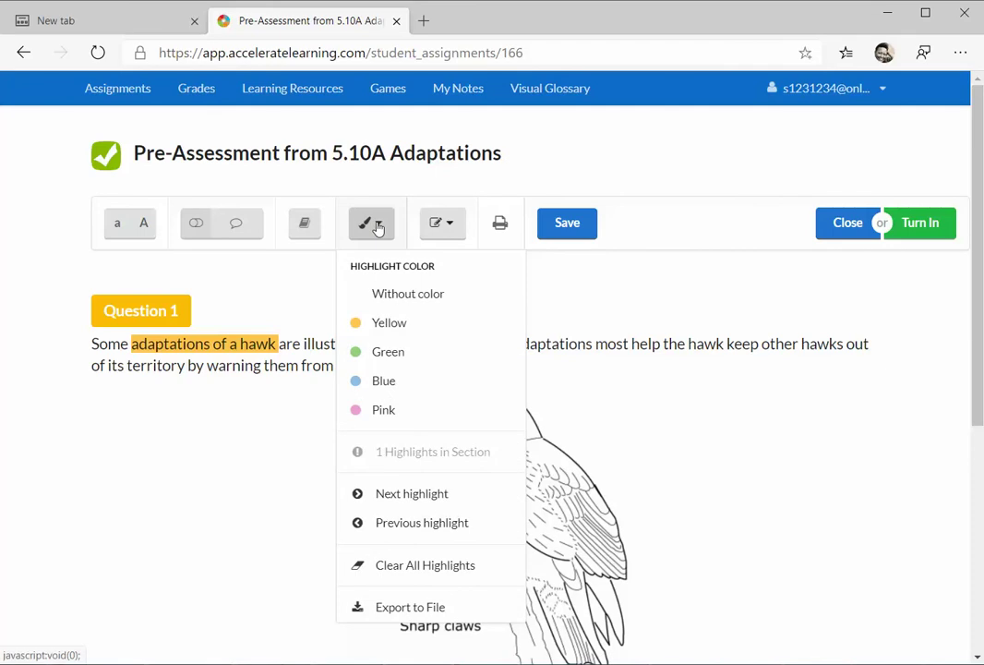
pyautogui.click(261, 290)
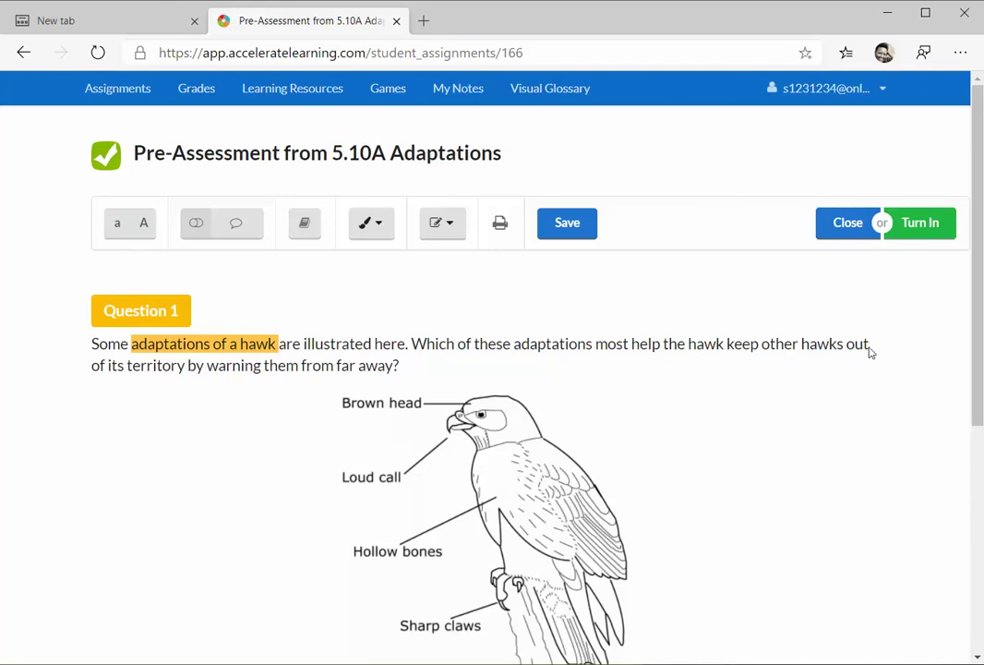
# - Highlight the phrase 'keep other hawks out' in green
pyautogui.moveTo(868, 346)
pyautogui.mouseDown()
pyautogui.moveTo(799, 361)
pyautogui.moveTo(729, 349)
pyautogui.mouseUp()
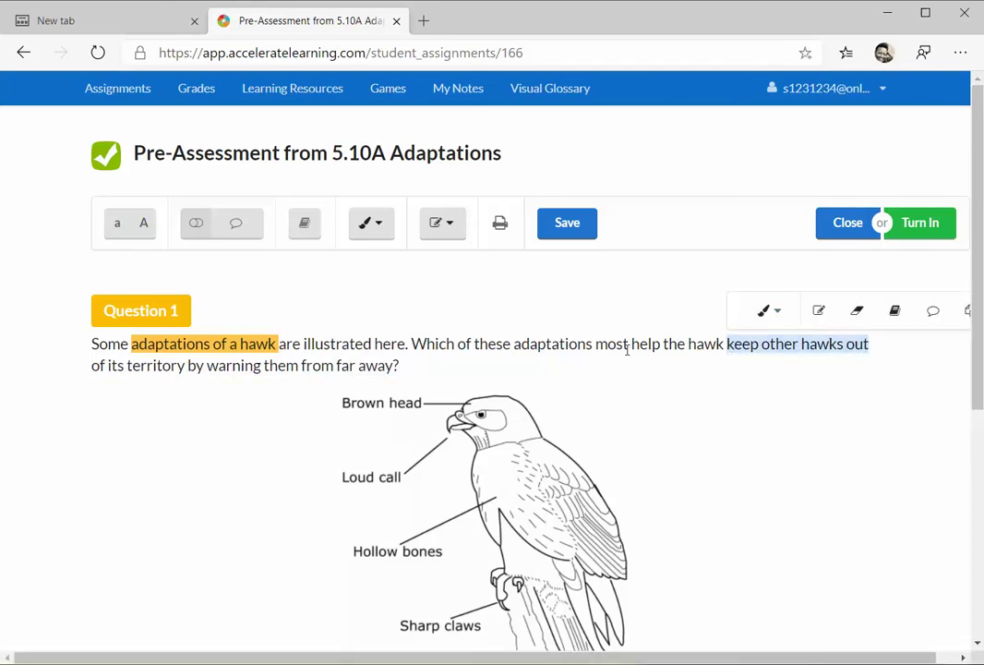
pyautogui.click(770, 312)
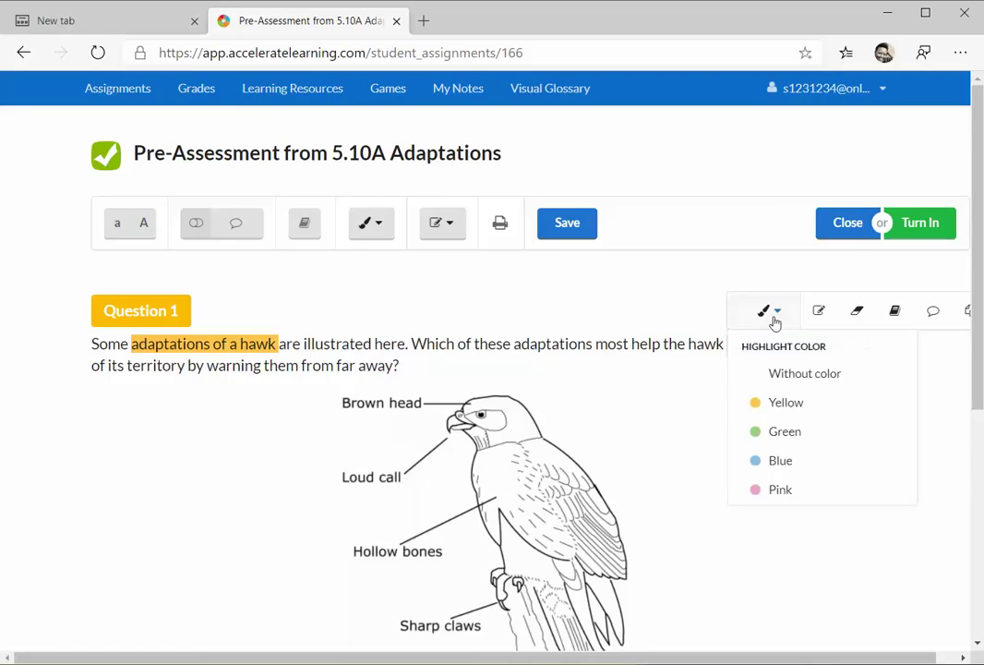
pyautogui.click(757, 428)
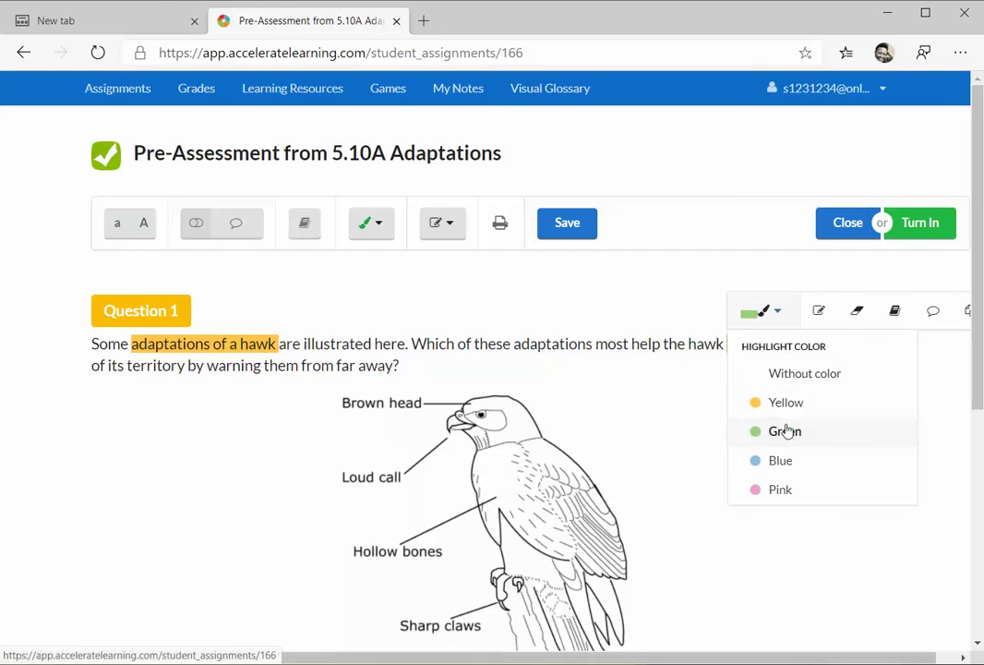
pyautogui.click(711, 433)
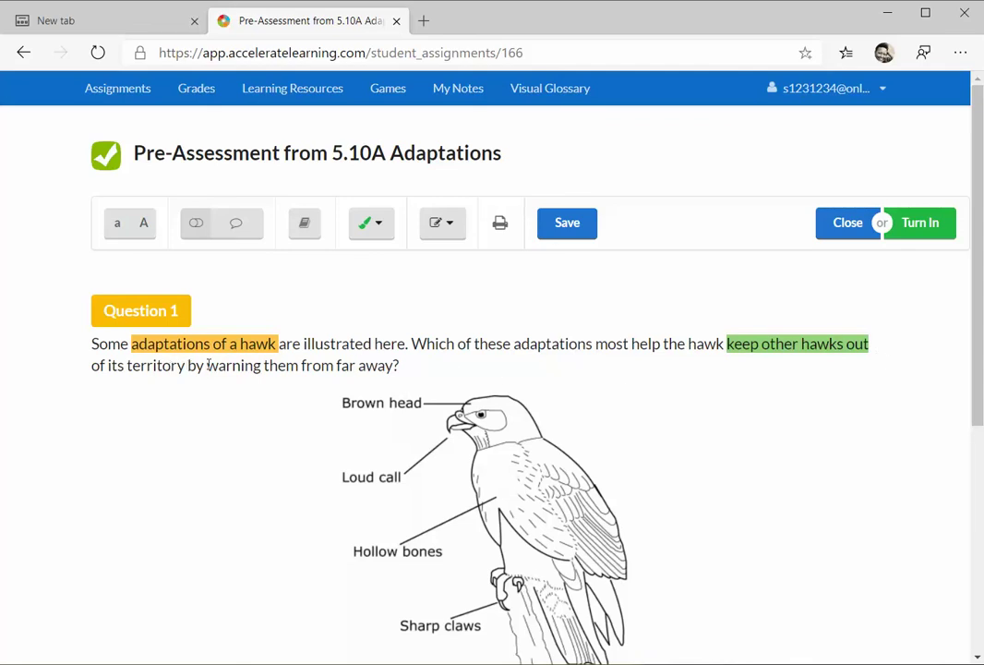
# - Highlight the phrase 'warning them from far away?' in yellow
pyautogui.moveTo(209, 365); pyautogui.dragTo(400, 366)
pyautogui.moveTo(384, 236)
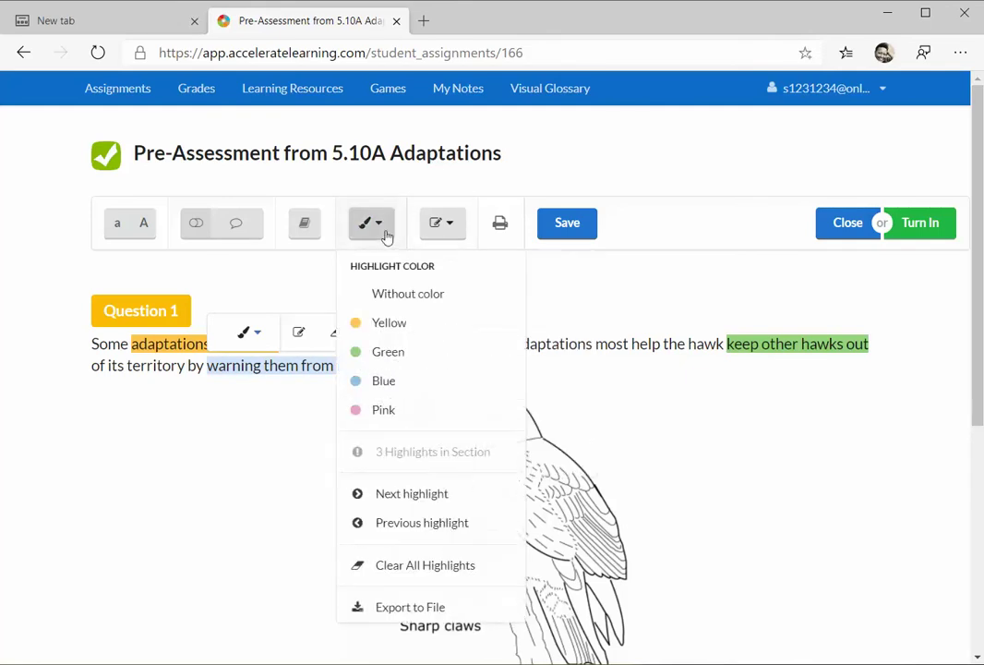
pyautogui.click(373, 325)
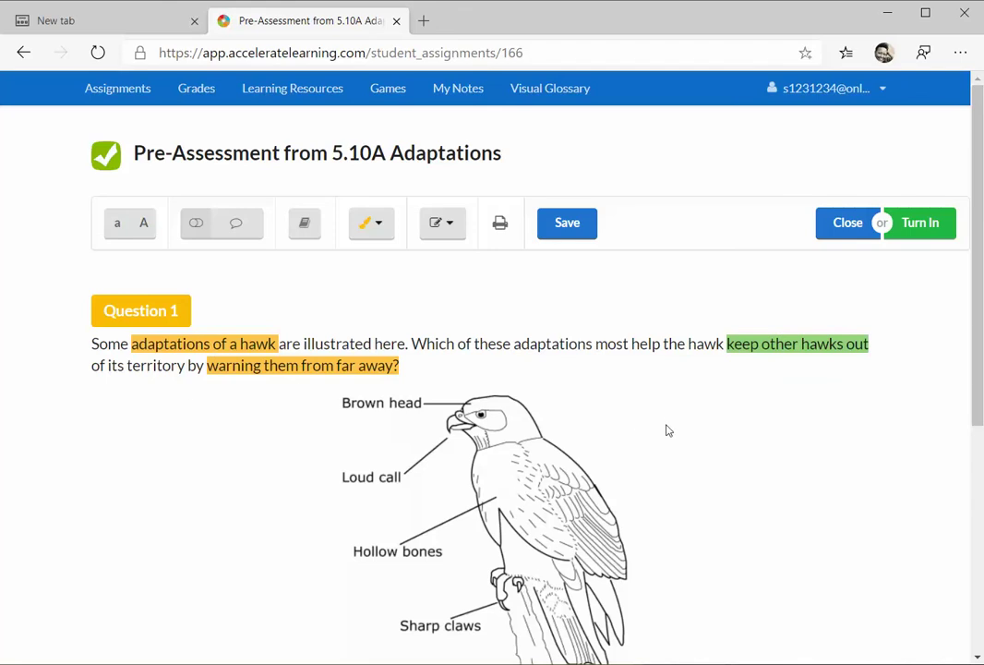
pyautogui.scroll(-1, 667, 426)
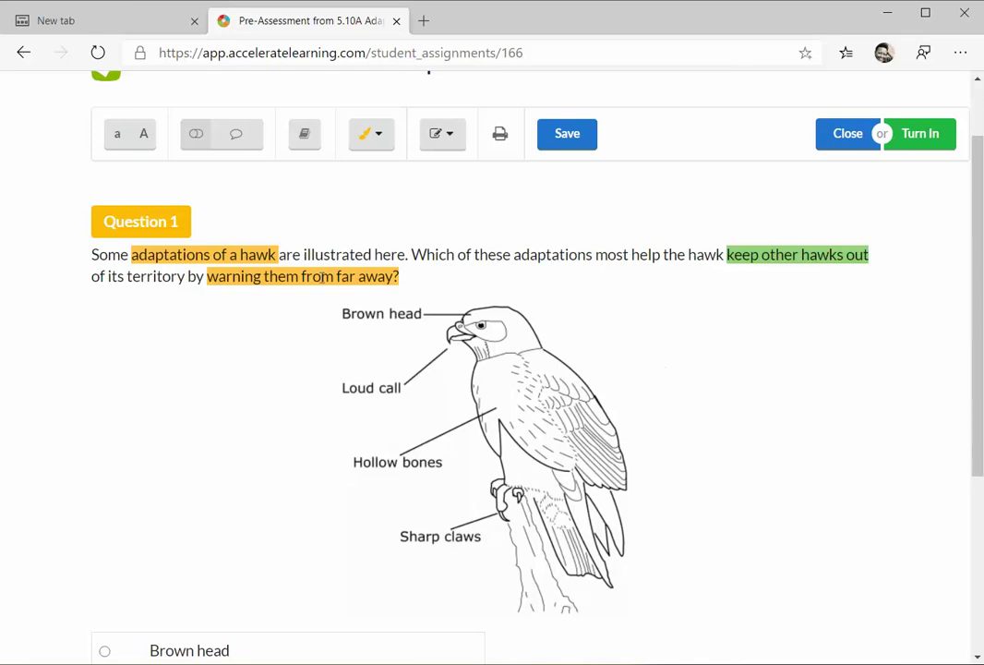
pyautogui.scroll(-2, 799, 401)
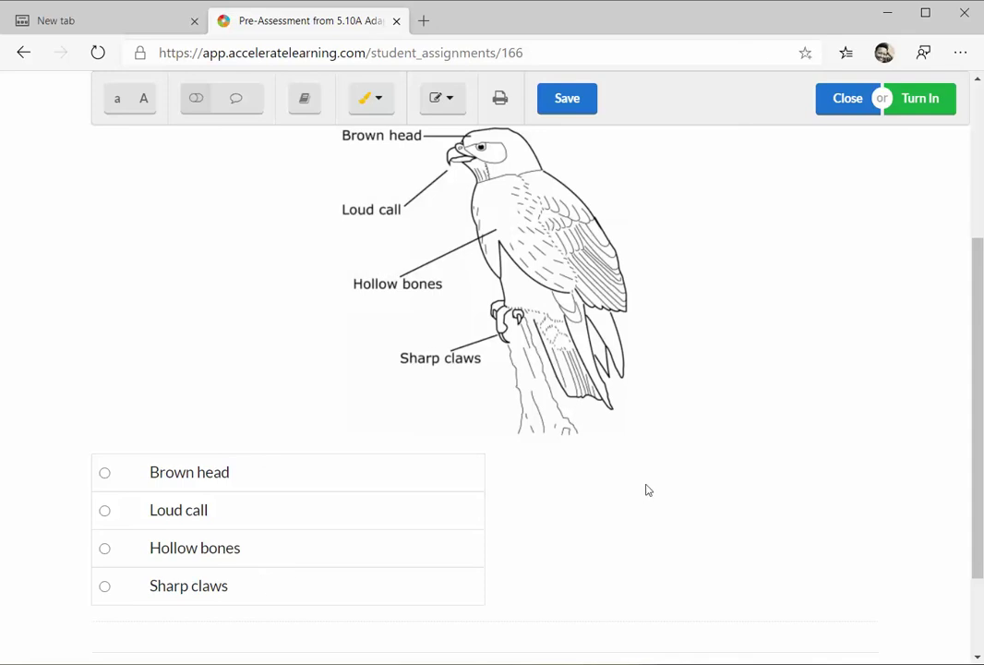
pyautogui.scroll(2, 660, 483)
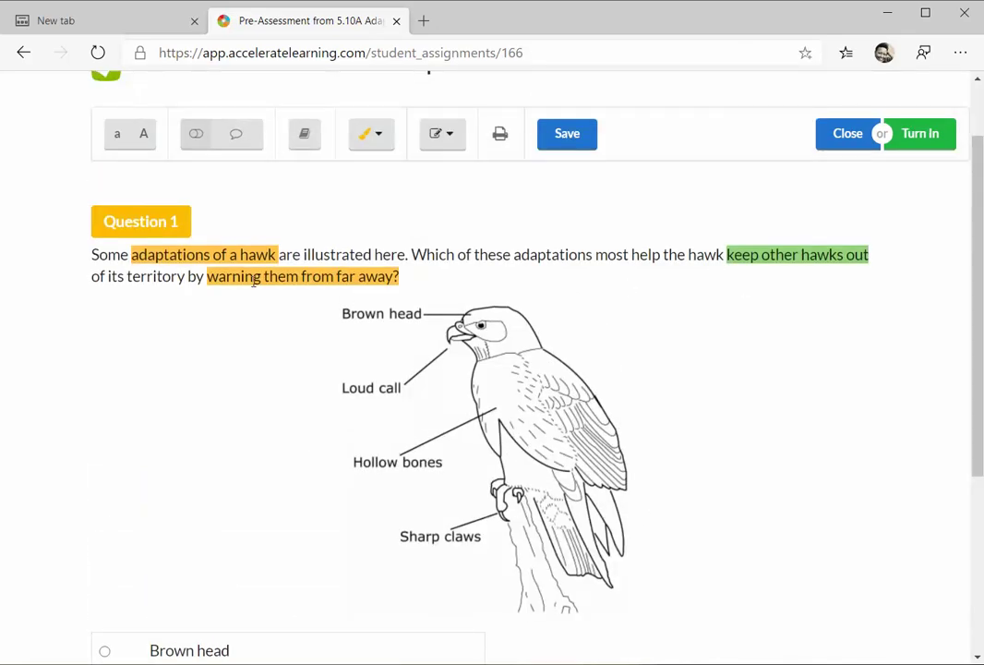
pyautogui.scroll(-2, 258, 370)
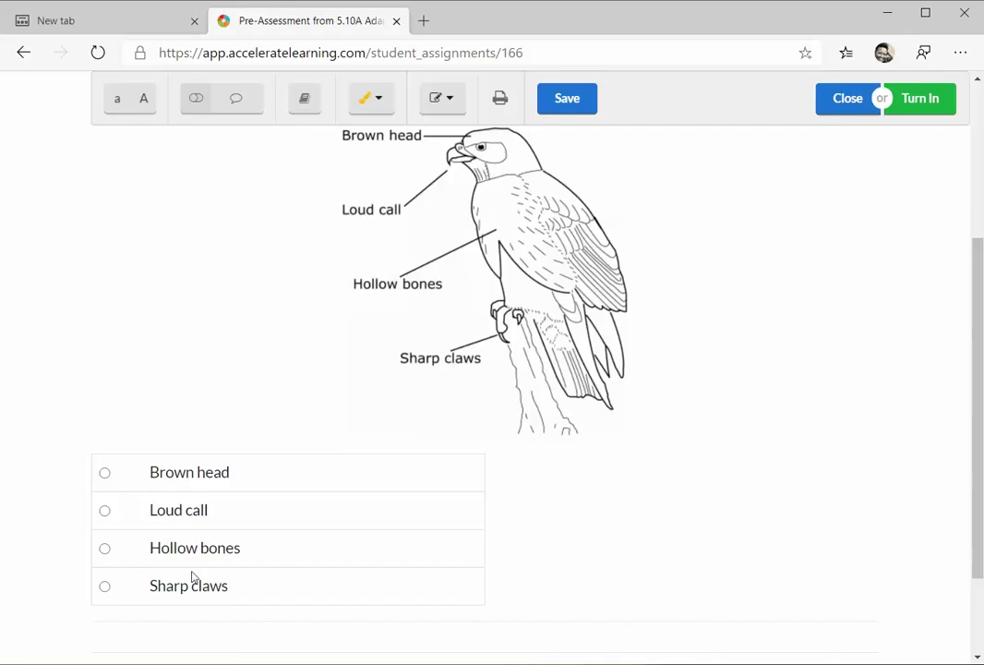
pyautogui.scroll(-3, 677, 444)
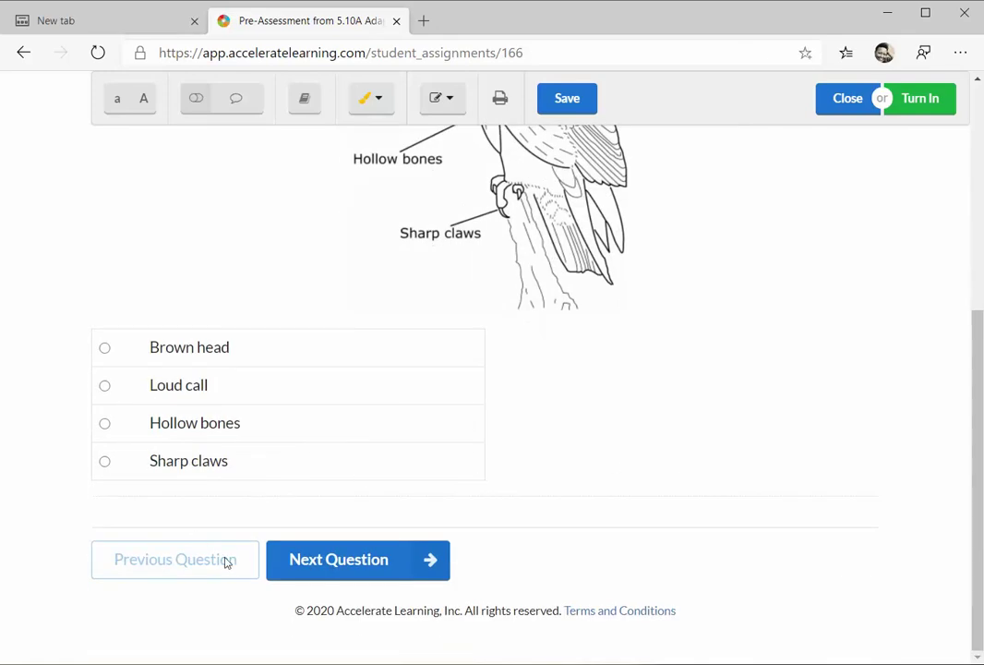
pyautogui.scroll(4, 713, 469)
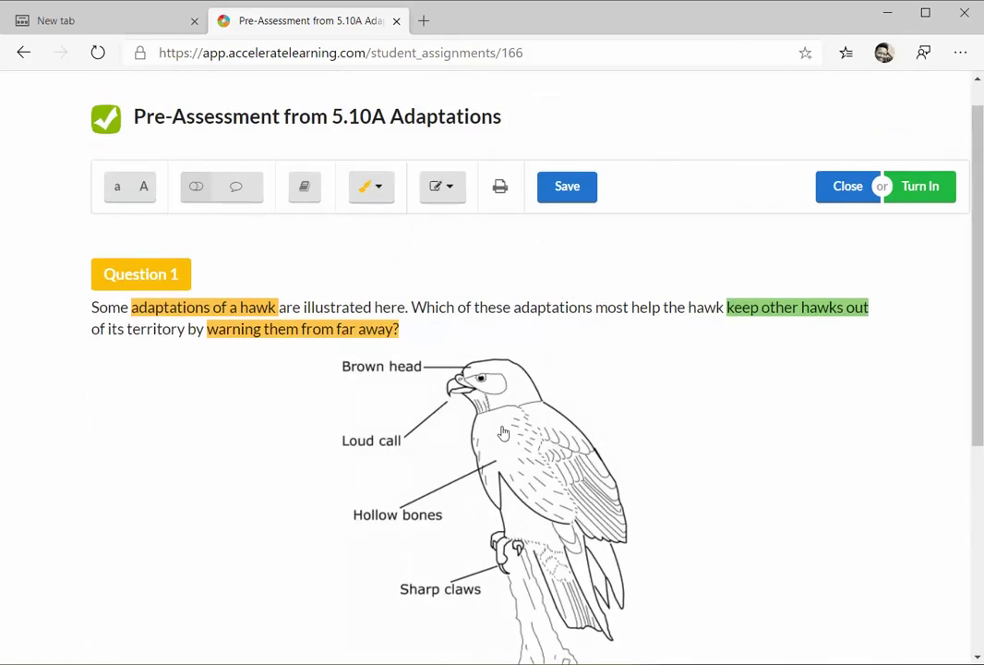
pyautogui.scroll(-4, 470, 439)
pyautogui.scroll(4, 245, 449)
pyautogui.scroll(1, 857, 205)
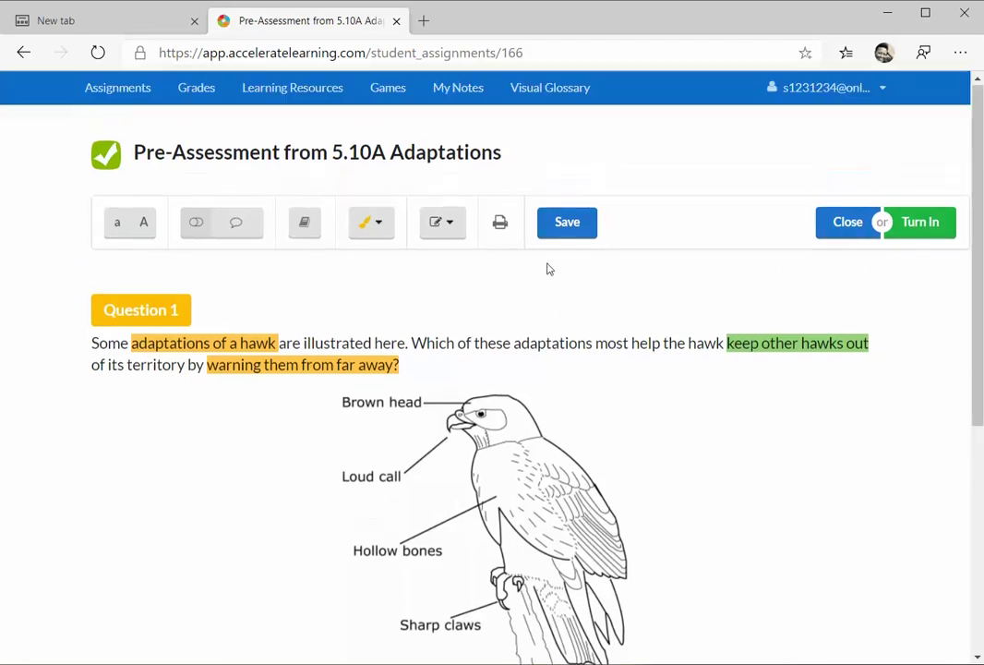
# - Return to the Assignments list of 5.10A items and expand the hidden system tray icons
pyautogui.click(112, 89)
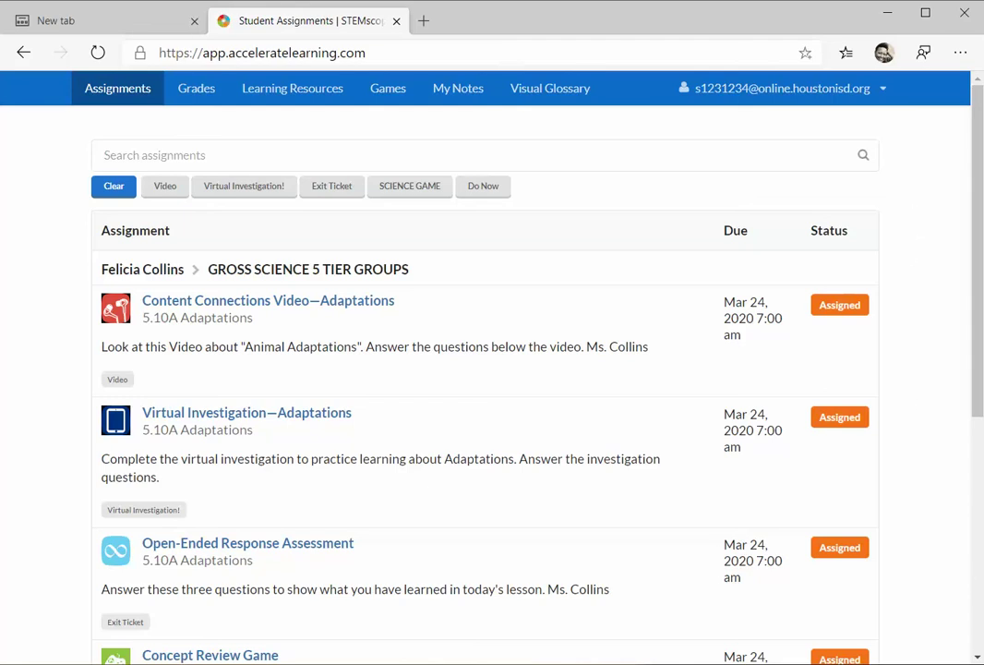
pyautogui.click(982, 663)
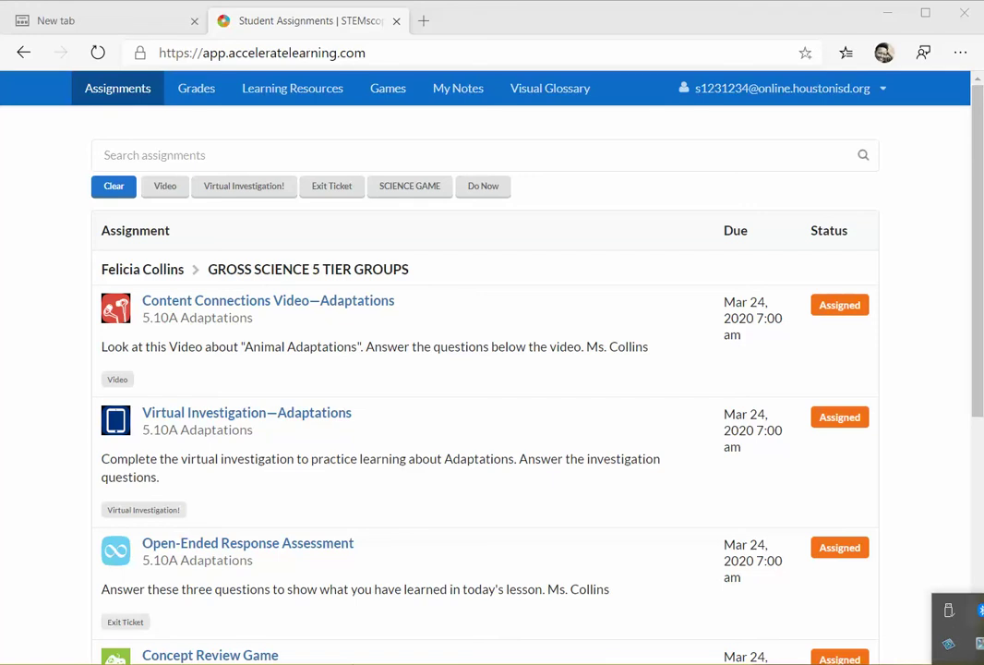
pyautogui.rightClick(965, 646)
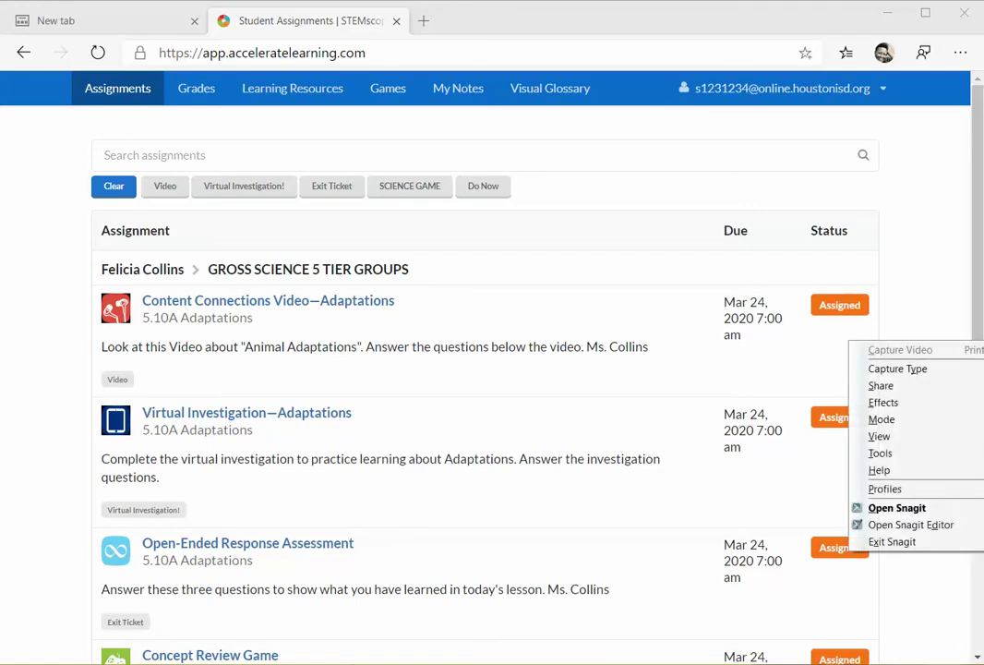
pyautogui.press('Escape')
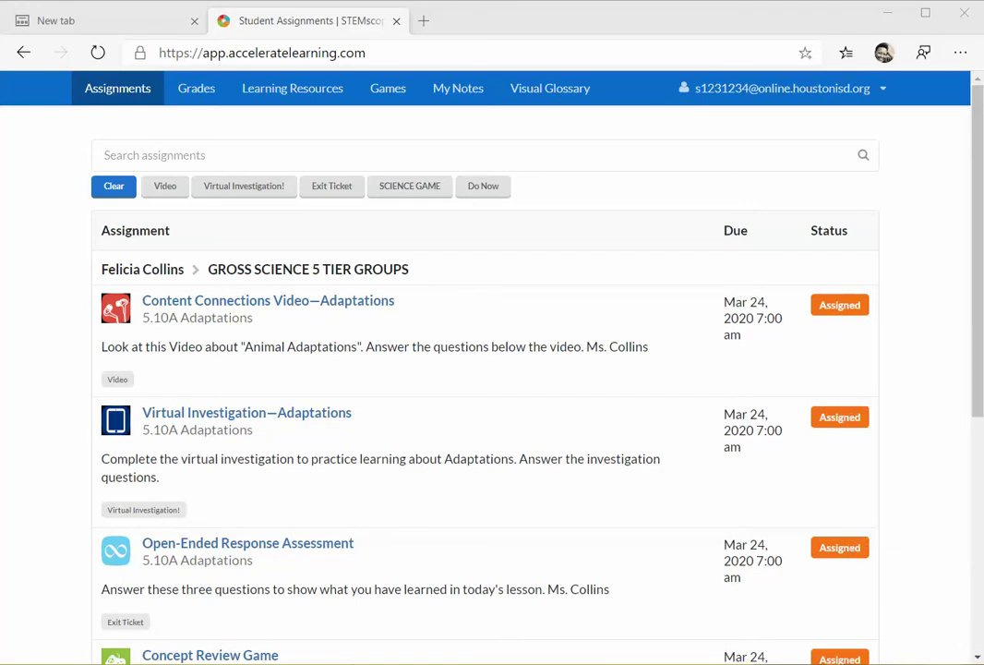
pyautogui.click(982, 663)
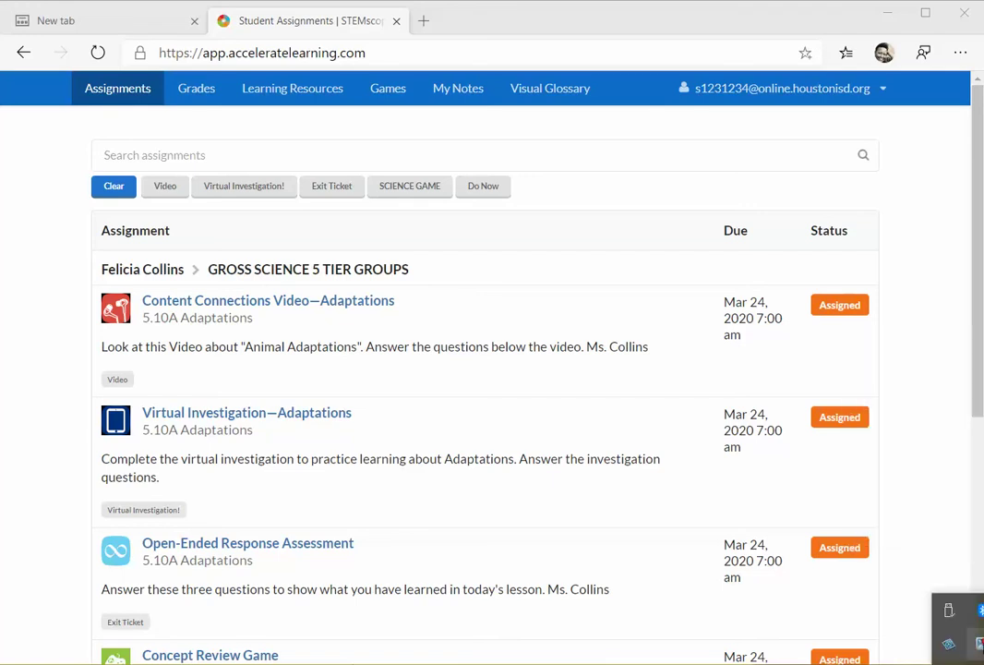